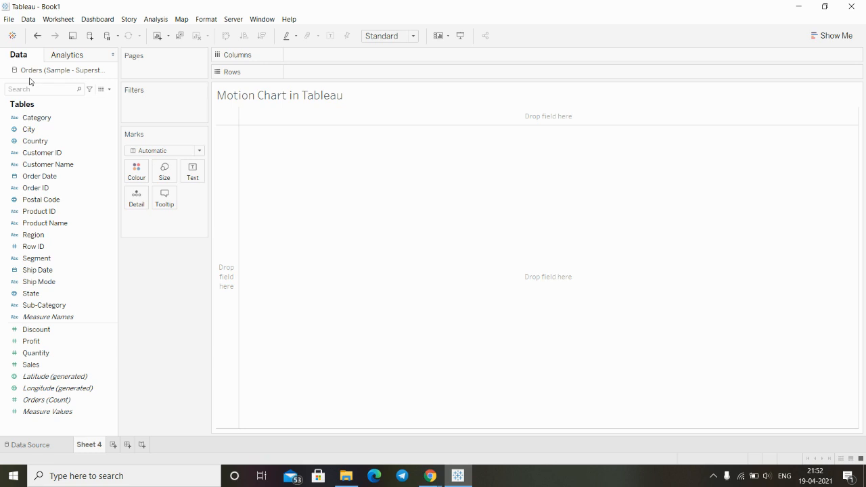
# Build a chart of summed Sales on Rows against Order Date on Columns, with the date set to the discrete Day level
pyautogui.click(70, 224)
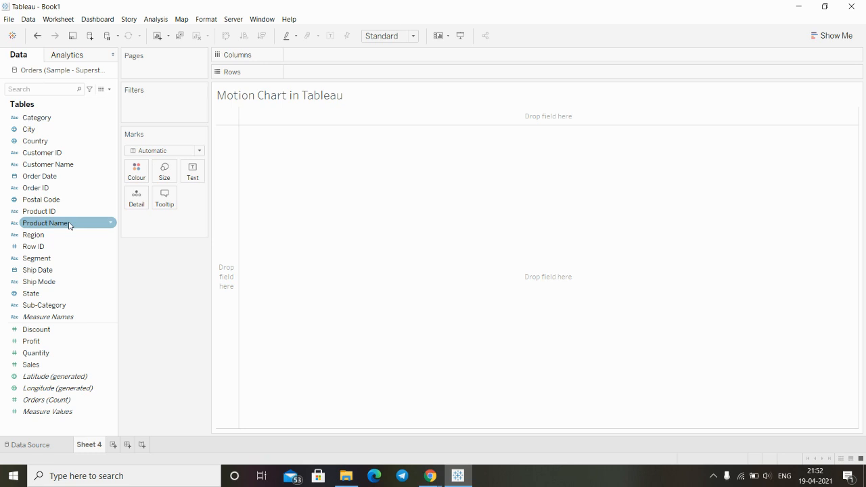
pyautogui.moveTo(41, 176); pyautogui.dragTo(311, 54)
pyautogui.click(34, 261)
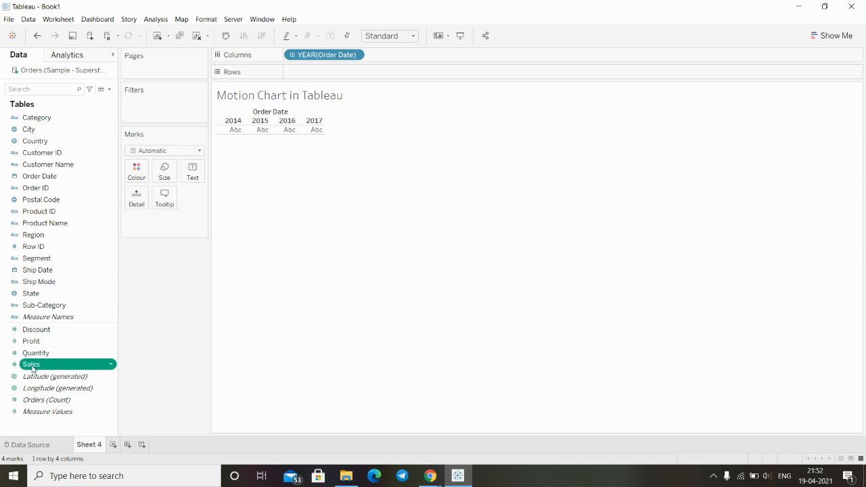
pyautogui.moveTo(30, 364); pyautogui.dragTo(305, 78)
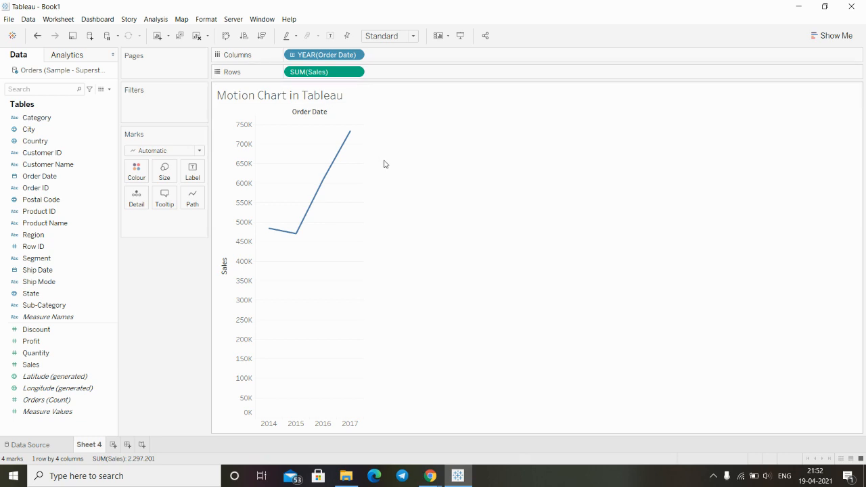
pyautogui.click(355, 55)
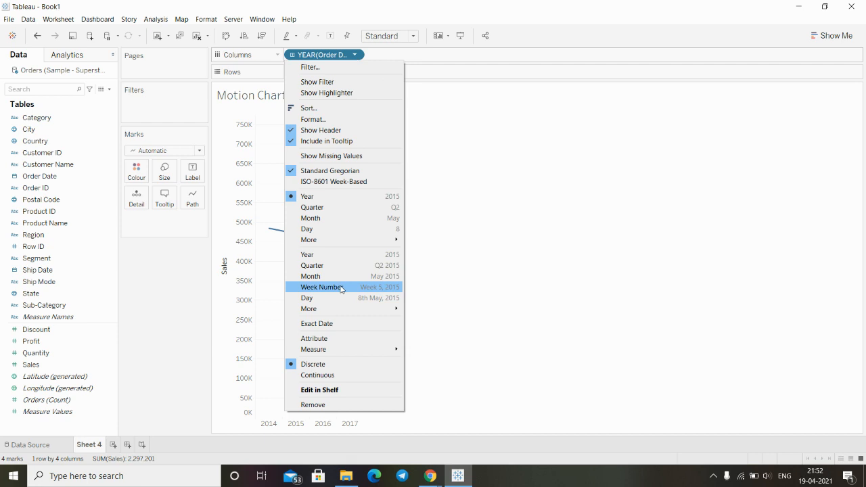
pyautogui.click(307, 229)
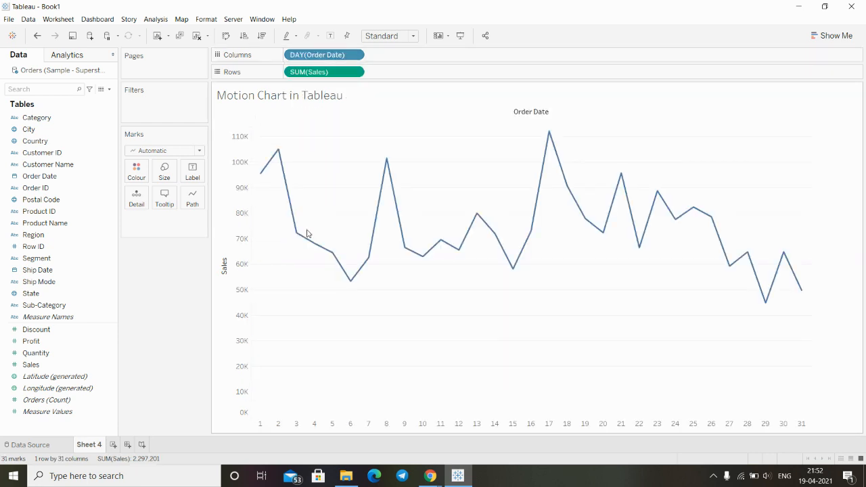
# Add Order Date to Pages at the discrete Day level and play the pages forward
pyautogui.click(35, 176)
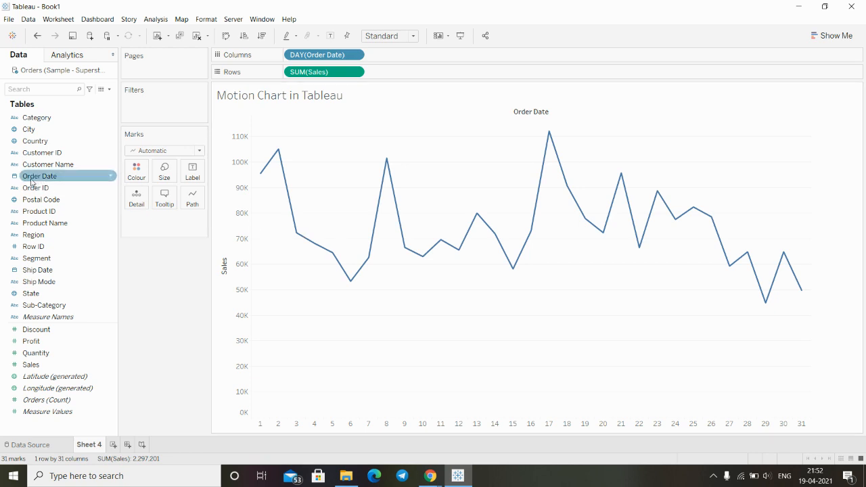
pyautogui.moveTo(31, 181); pyautogui.dragTo(142, 73)
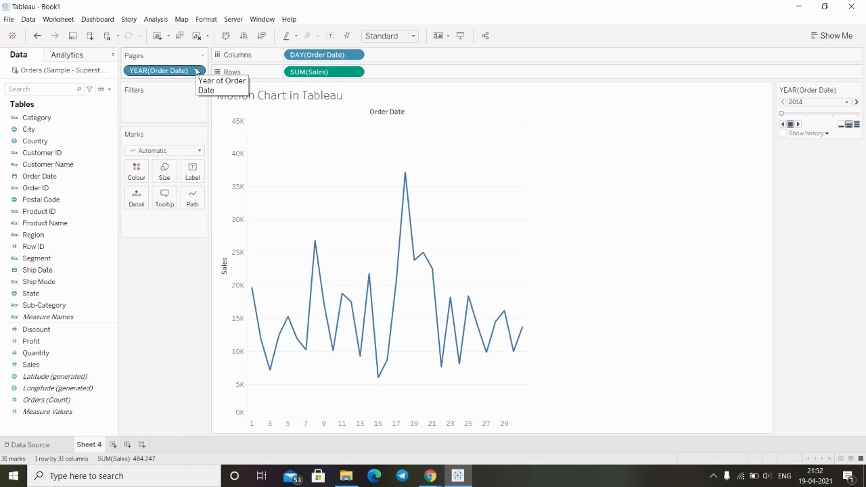
pyautogui.click(196, 70)
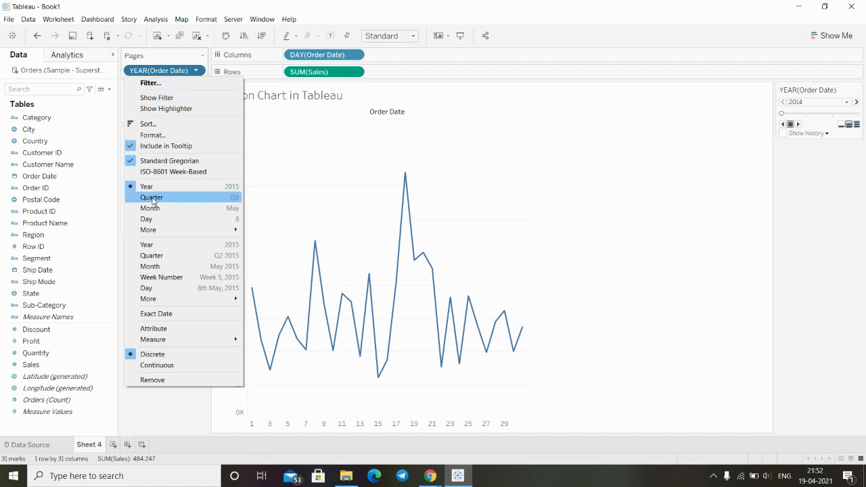
pyautogui.click(146, 219)
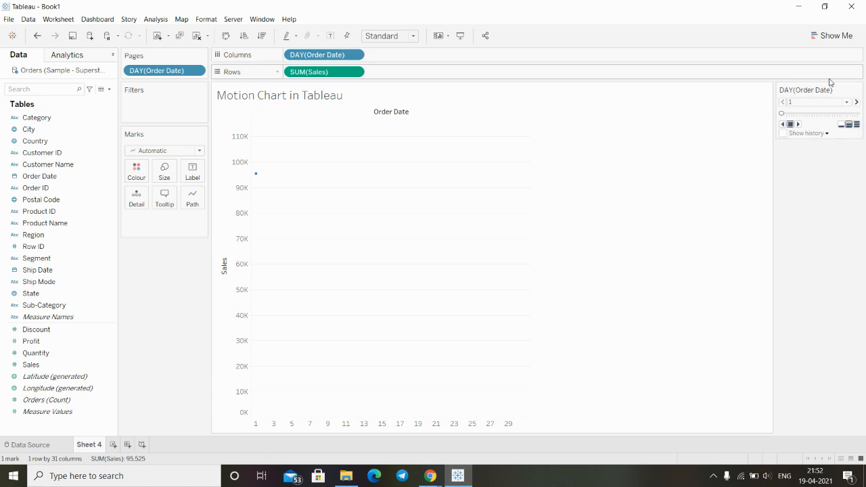
pyautogui.click(799, 127)
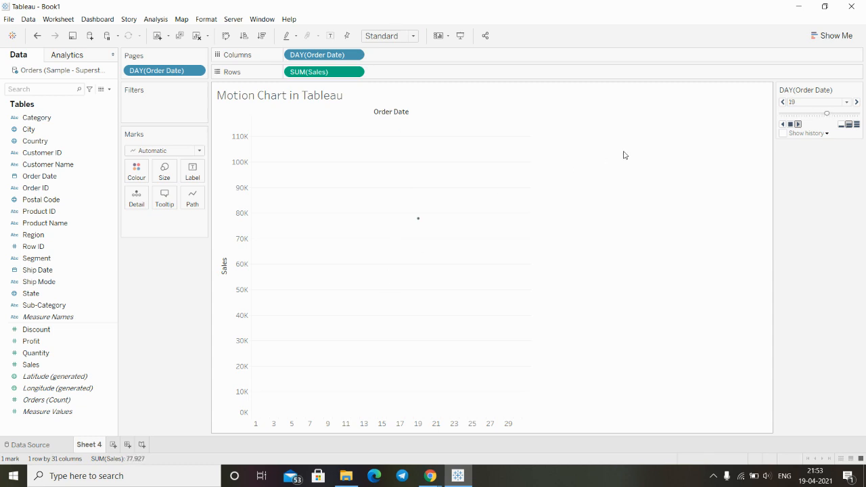
# Turn on page history and set it to show for all marks
pyautogui.click(783, 134)
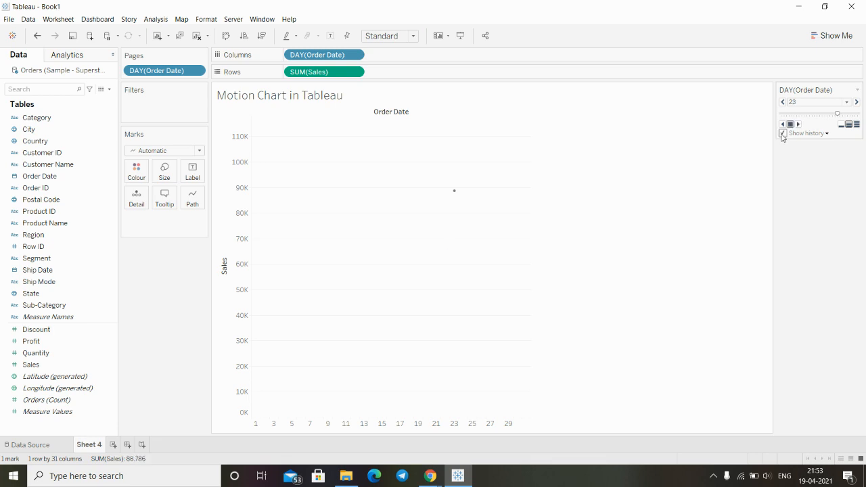
pyautogui.click(827, 134)
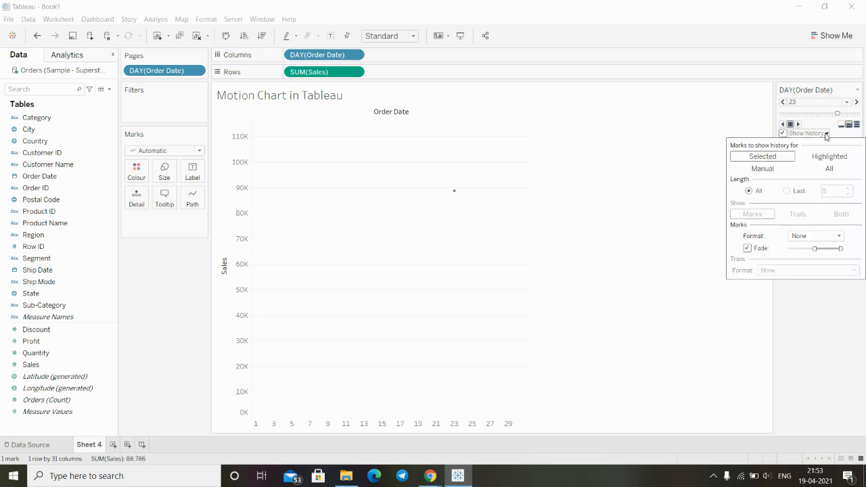
pyautogui.click(828, 169)
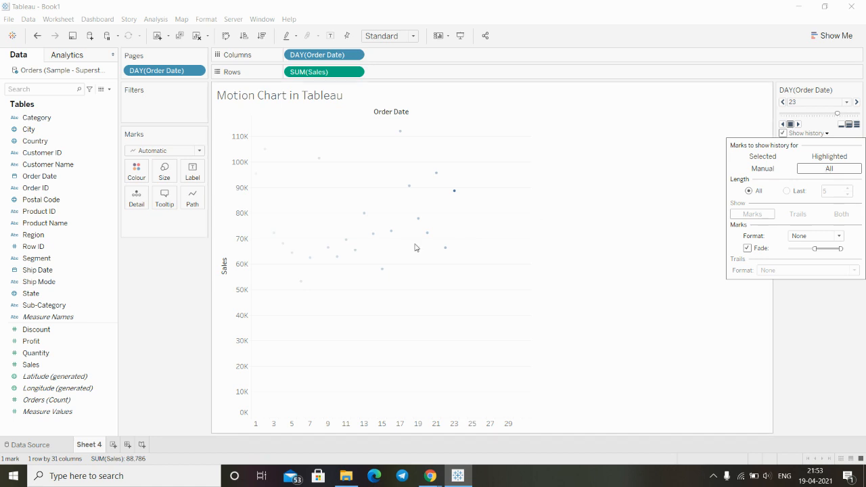
pyautogui.click(849, 348)
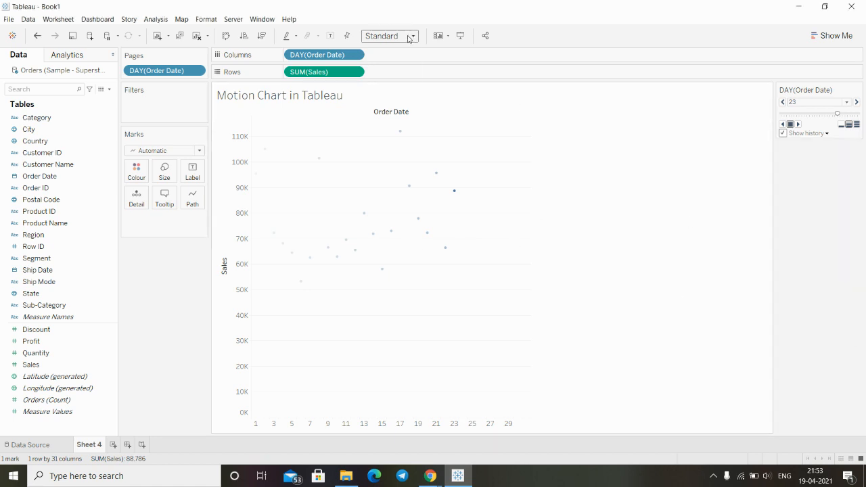
# Fit the chart to Entire View and increase the size of the marks to about the middle of the range
pyautogui.click(412, 37)
pyautogui.click(386, 77)
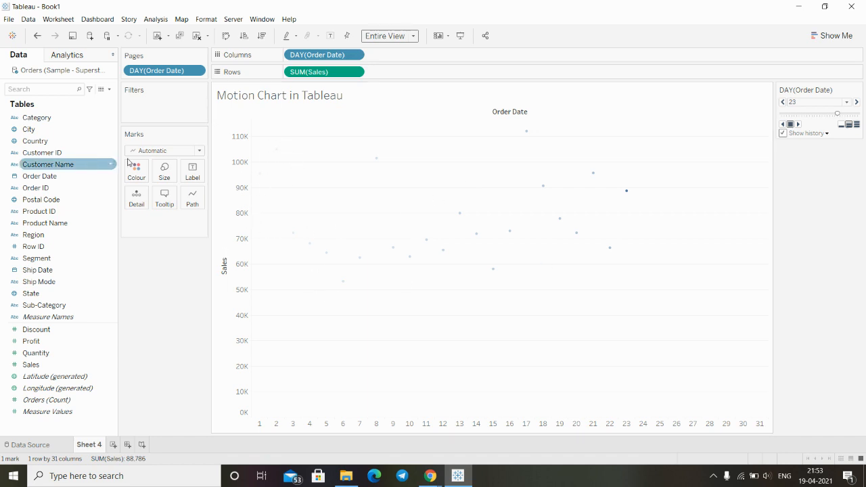
pyautogui.click(166, 178)
pyautogui.moveTo(179, 196); pyautogui.dragTo(203, 197)
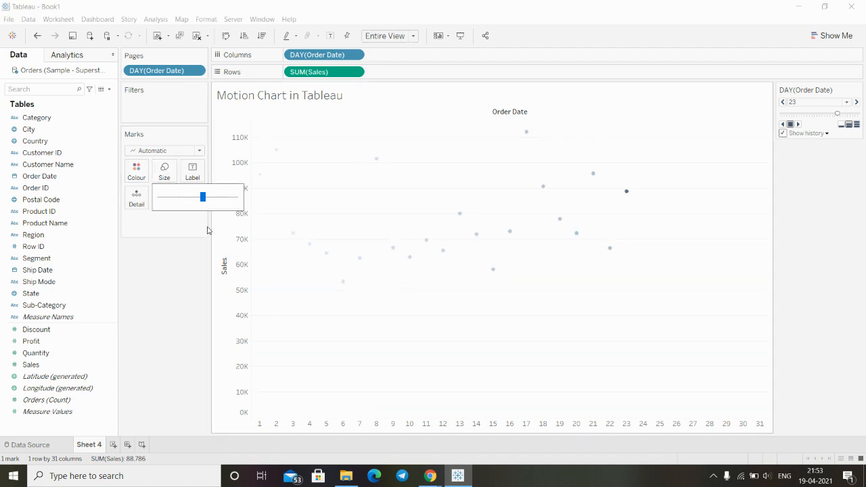
# Change the mark type to Square and reduce the size of the squares
pyautogui.click(200, 152)
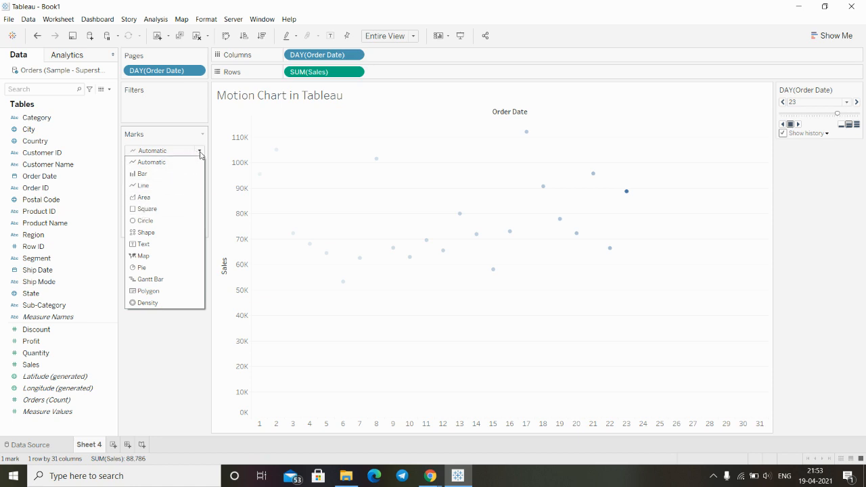
pyautogui.click(136, 209)
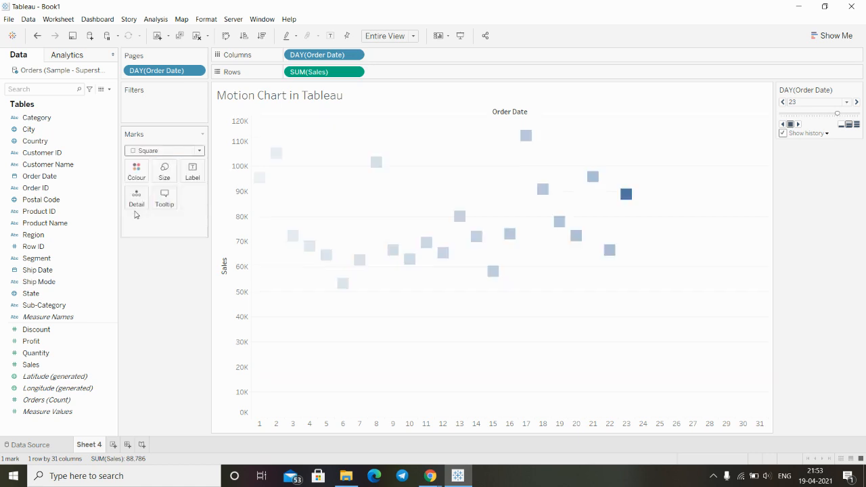
pyautogui.click(168, 175)
pyautogui.moveTo(207, 197); pyautogui.dragTo(184, 197)
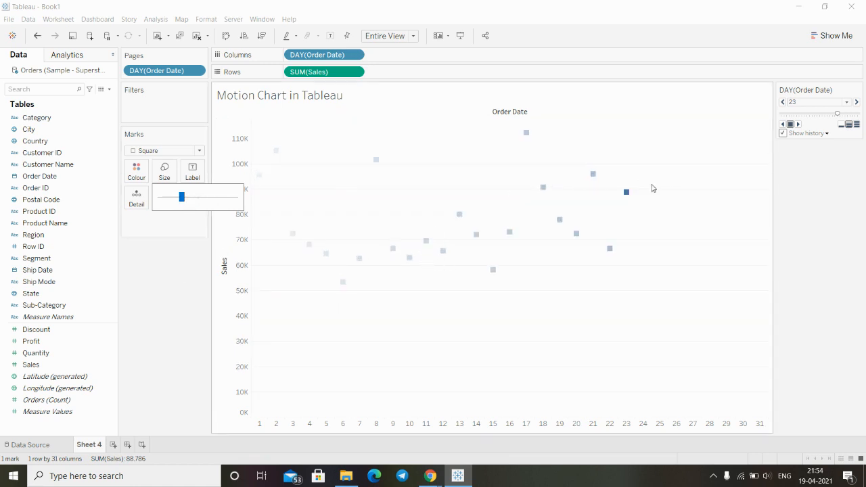
pyautogui.click(173, 257)
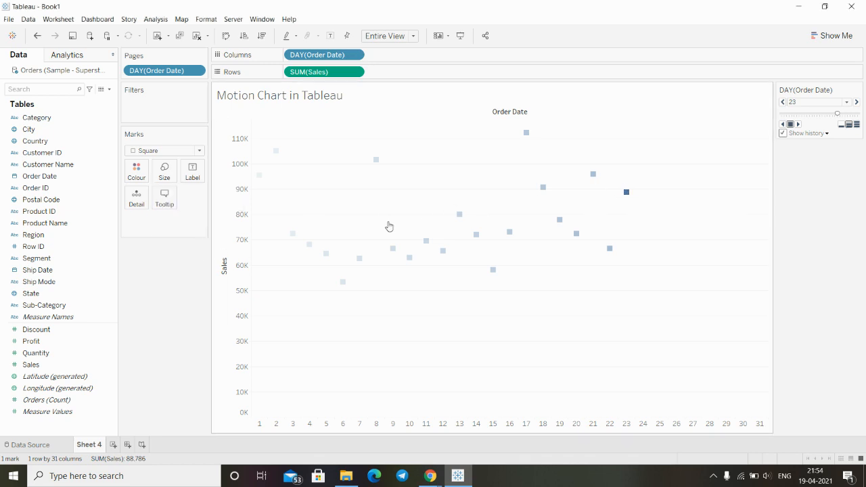
# Colour the square marks black
pyautogui.click(134, 170)
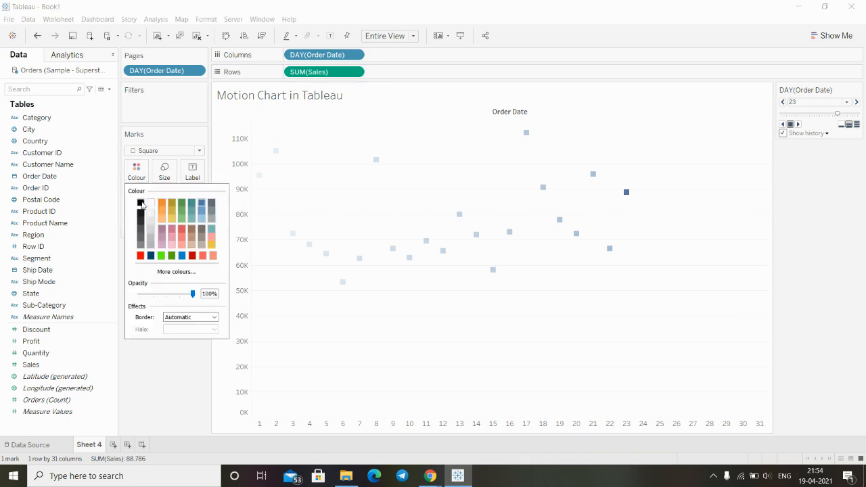
pyautogui.click(140, 202)
pyautogui.click(271, 315)
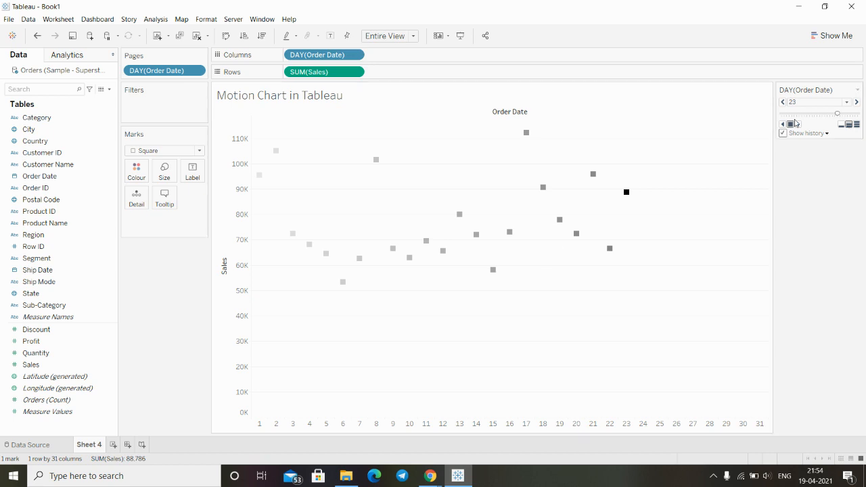
# Set the page history to show Trails instead of marks
pyautogui.click(812, 134)
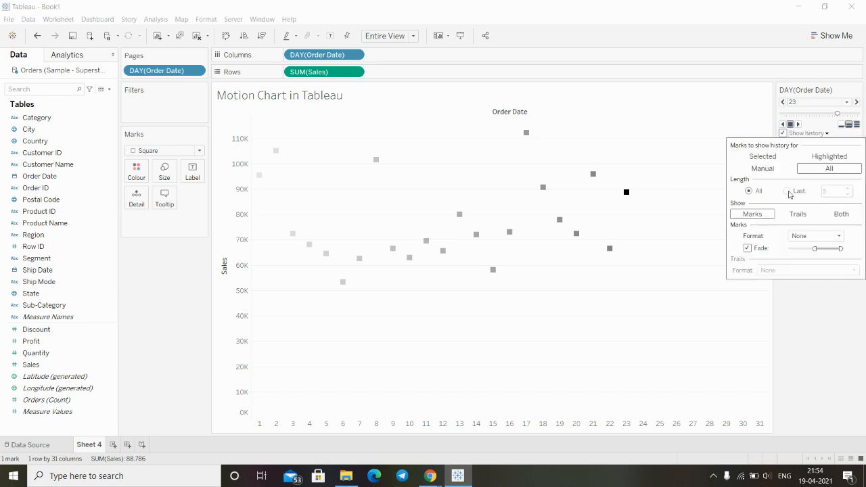
pyautogui.click(798, 215)
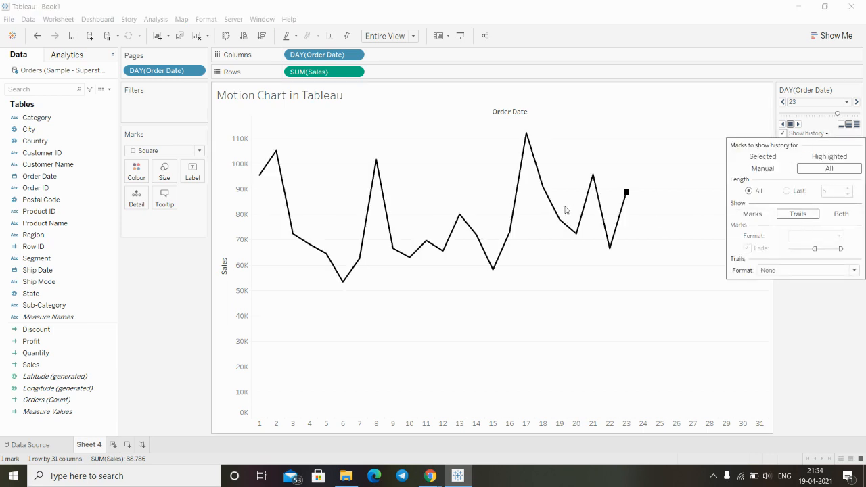
pyautogui.click(832, 316)
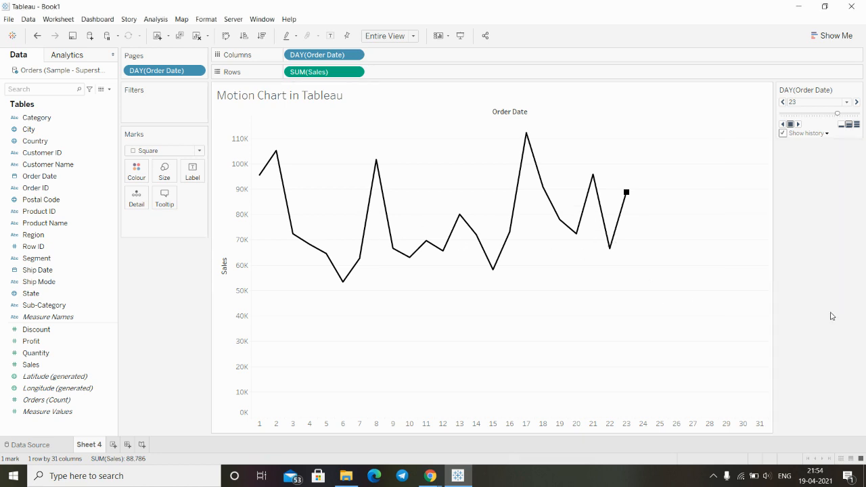
# Play the day pages through to 31, replaying them from the first day at the fastest playback speed
pyautogui.click(799, 125)
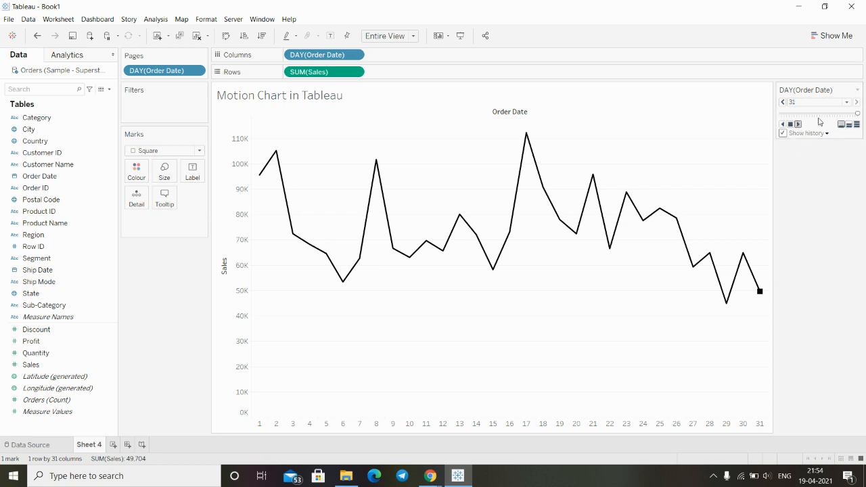
pyautogui.click(783, 115)
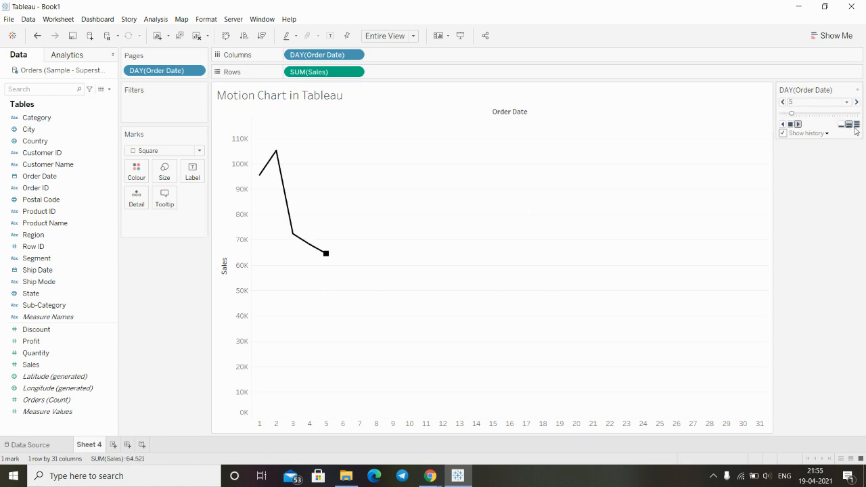
pyautogui.click(857, 125)
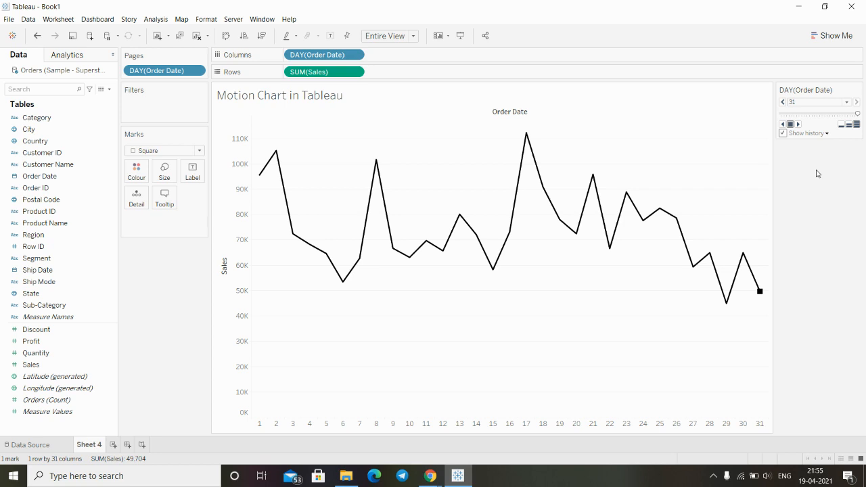
pyautogui.click(430, 475)
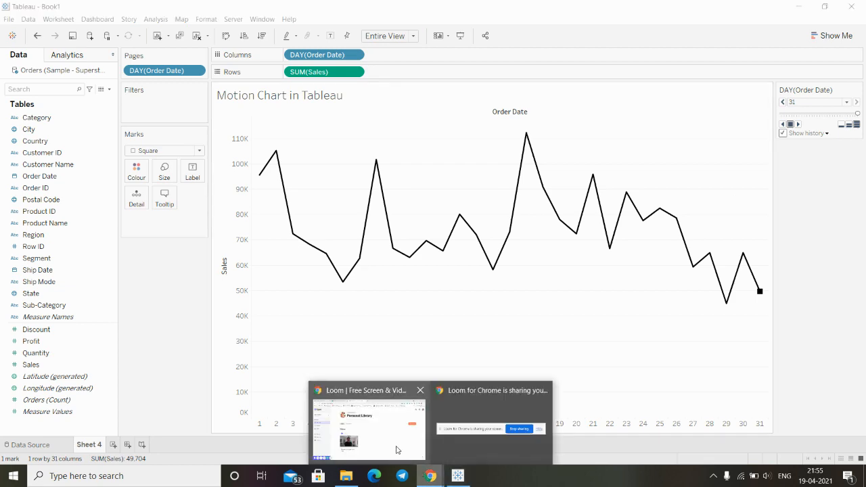